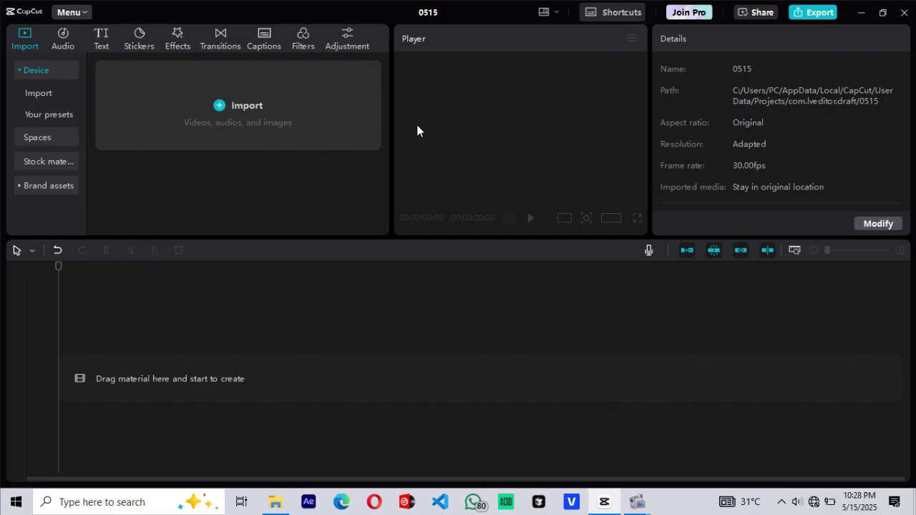
- Import all media files from the chat gpt folder in Capcut Reel assets into the project
{"action": "left_click", "coordinate": [262, 84]}
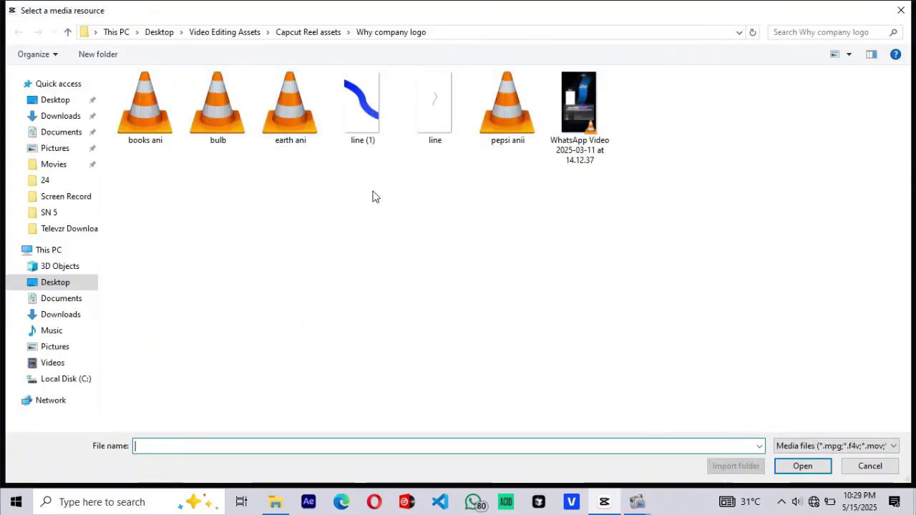
{"action": "left_click", "coordinate": [68, 32]}
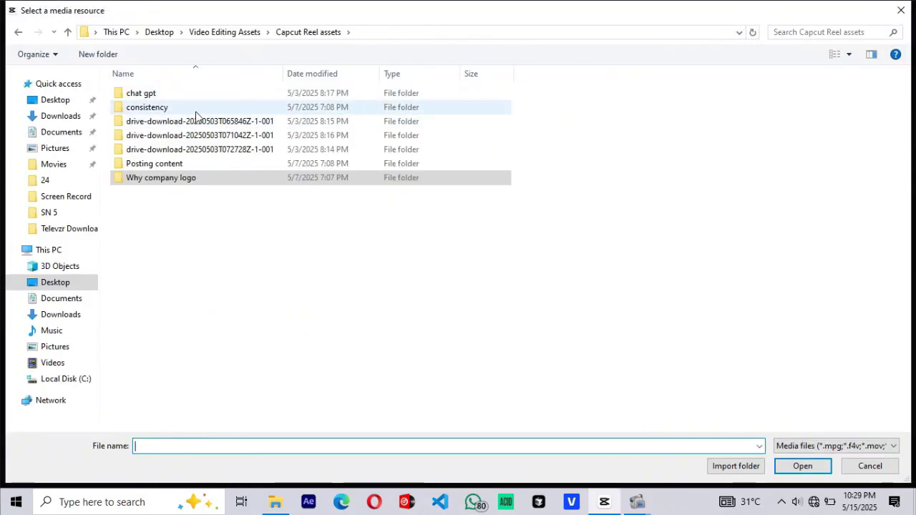
{"action": "double_click", "coordinate": [187, 93]}
{"action": "left_click_drag", "start_coordinate": [762, 167], "coordinate": [110, 69]}
{"action": "left_click", "coordinate": [802, 466]}
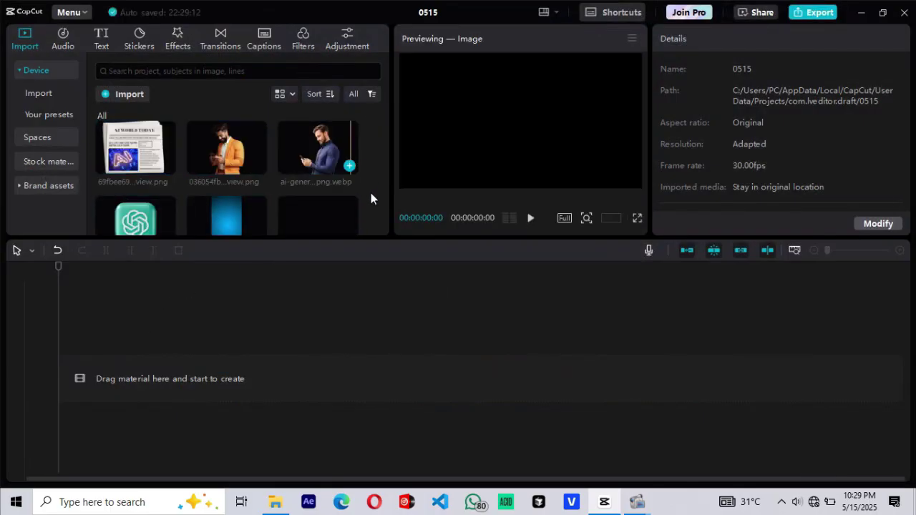
- Place the WhatsApp reference video on a track above the main one and trim its start to a 00:00:14:25 duration
{"action": "scroll", "coordinate": [371, 198], "scroll_direction": "down", "scroll_amount": 3}
{"action": "left_click_drag", "start_coordinate": [136, 189], "coordinate": [477, 351]}
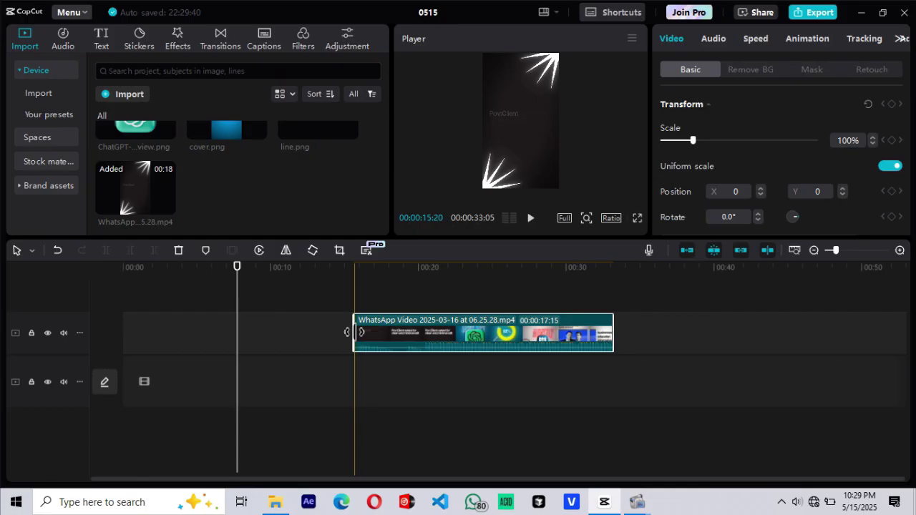
{"action": "left_click_drag", "start_coordinate": [354, 331], "coordinate": [393, 331]}
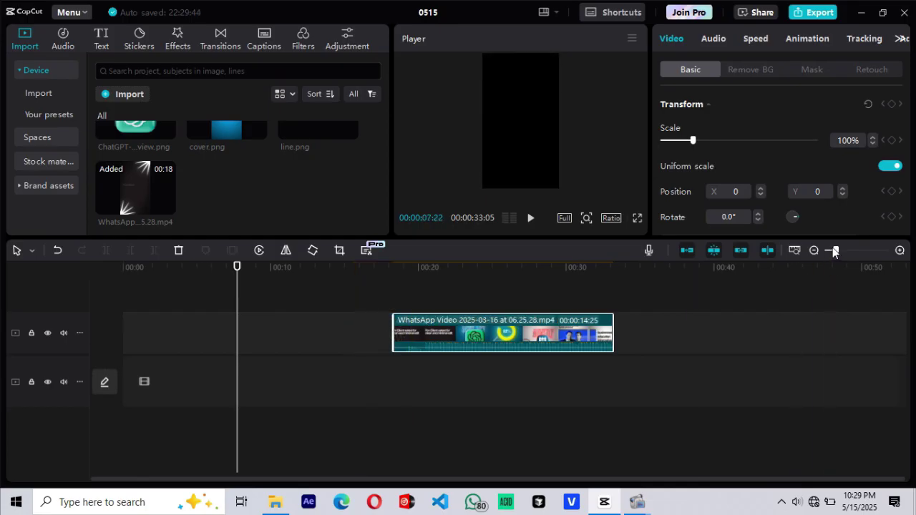
- Split the reference video at about 00:00:20:10 and delete its opening portion
{"action": "left_click_drag", "start_coordinate": [835, 250], "coordinate": [846, 251]}
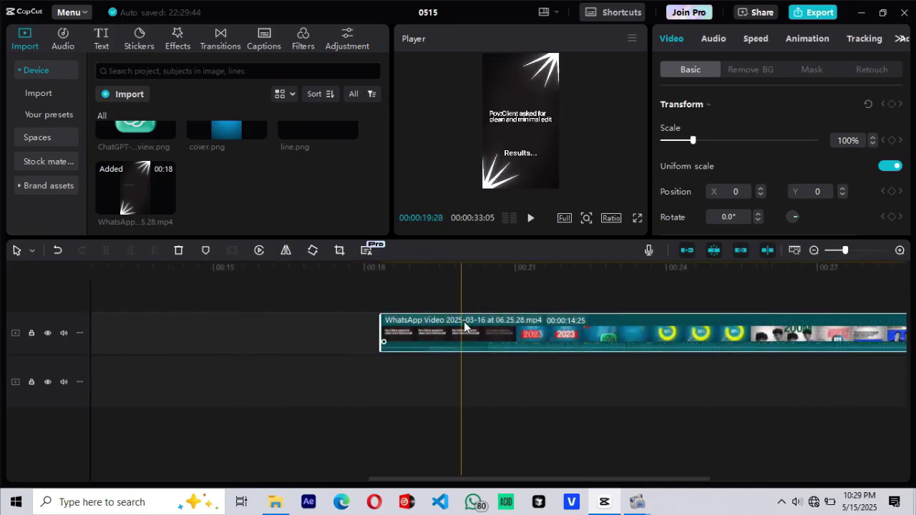
{"action": "key", "text": "b"}
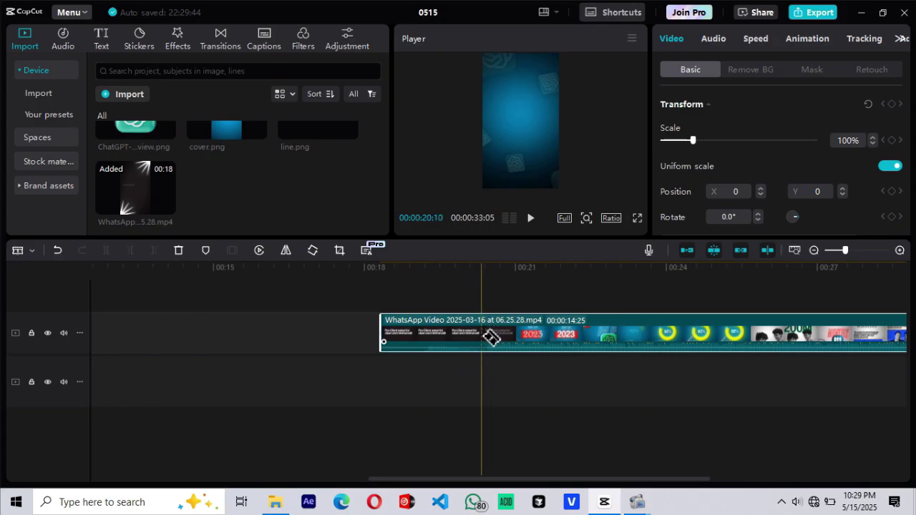
{"action": "left_click", "coordinate": [491, 337]}
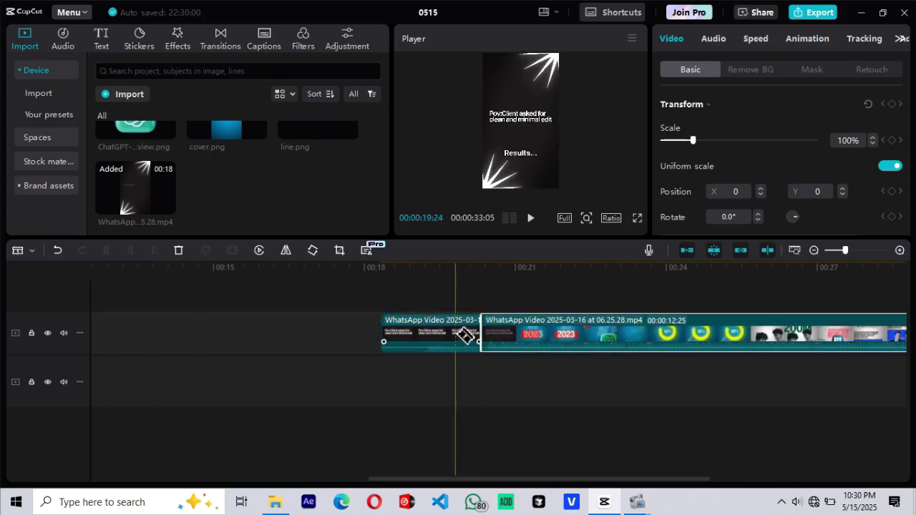
{"action": "left_click", "coordinate": [426, 339]}
{"action": "key", "text": "Delete"}
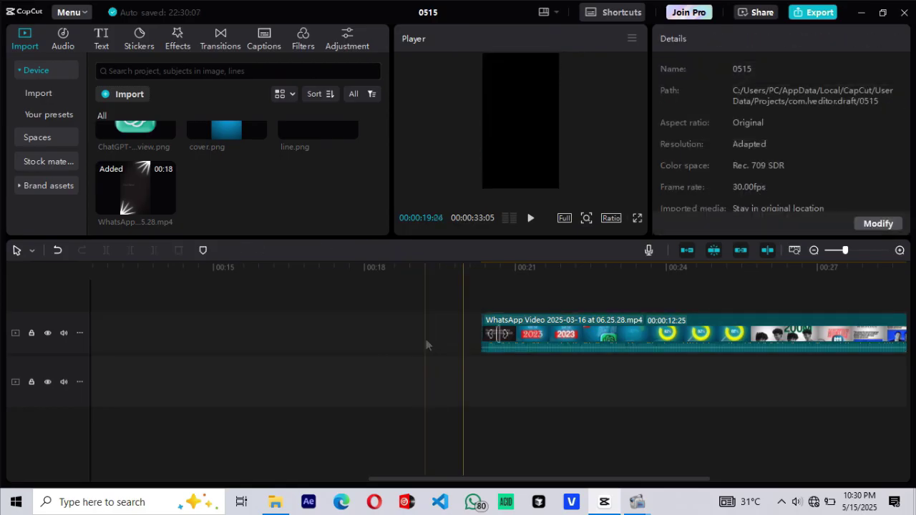
- Extract the audio from the remaining reference clip and move the audio to the start of the timeline
{"action": "right_click", "coordinate": [535, 338]}
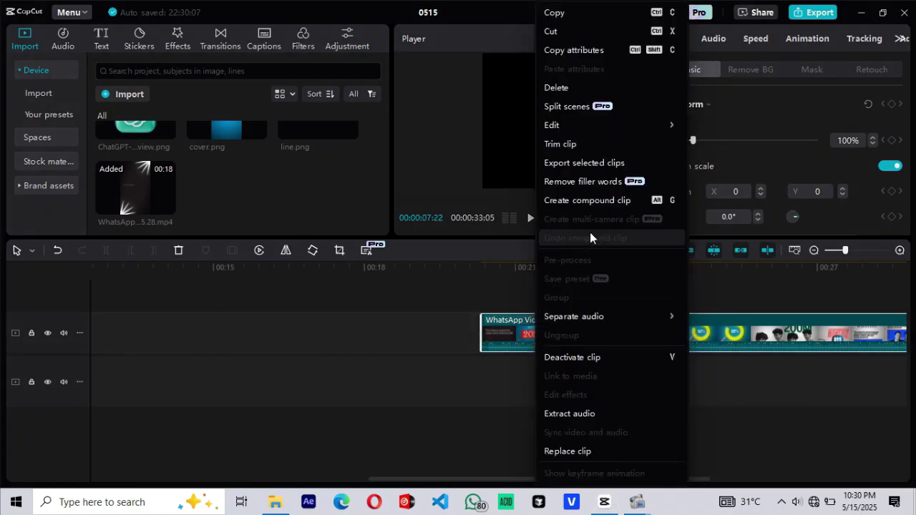
{"action": "left_click", "coordinate": [586, 414]}
{"action": "left_click_drag", "start_coordinate": [625, 422], "coordinate": [165, 422]}
{"action": "scroll", "coordinate": [327, 417], "scroll_direction": "left", "scroll_amount": 10}
{"action": "left_click_drag", "start_coordinate": [742, 425], "coordinate": [204, 429]}
{"action": "scroll", "coordinate": [641, 355], "scroll_direction": "right", "scroll_amount": 5}
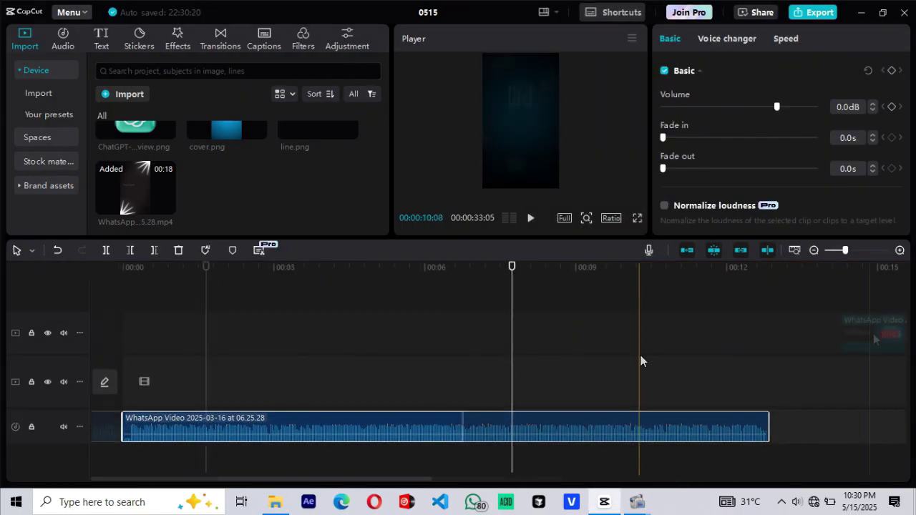
- Recover the reference video clip's own audio and deselect the clip
{"action": "left_click", "coordinate": [563, 344]}
{"action": "right_click", "coordinate": [563, 342]}
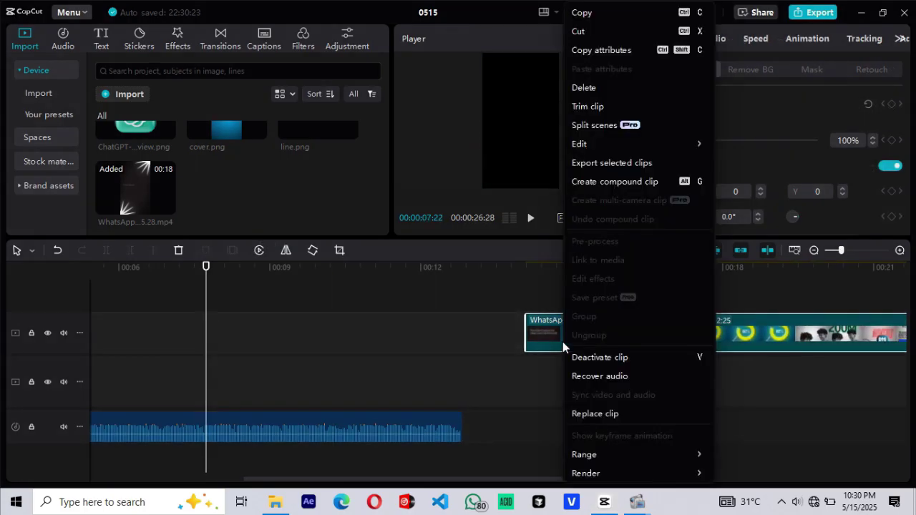
{"action": "left_click", "coordinate": [600, 375]}
{"action": "left_click", "coordinate": [530, 306]}
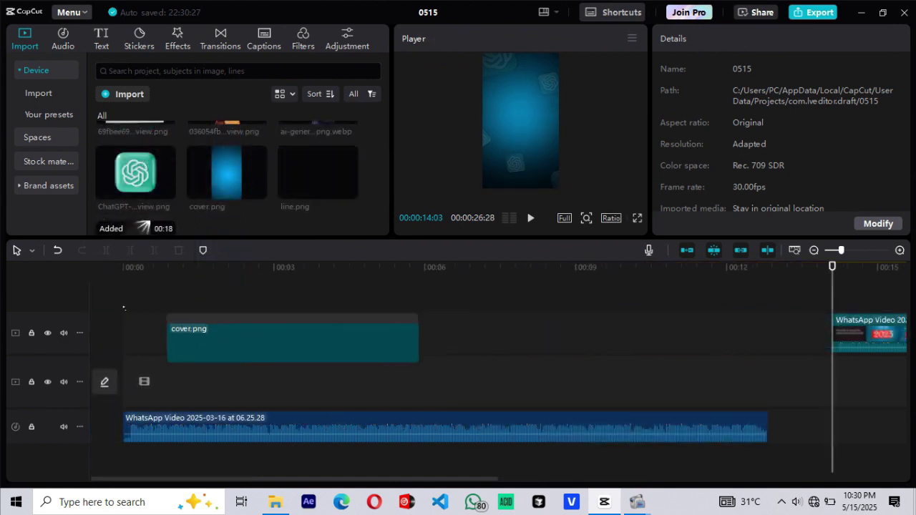
- Place cover.png at the start of the main track and the ChatGPT icon image on the track directly above it
{"action": "left_click_drag", "start_coordinate": [214, 333], "coordinate": [169, 381]}
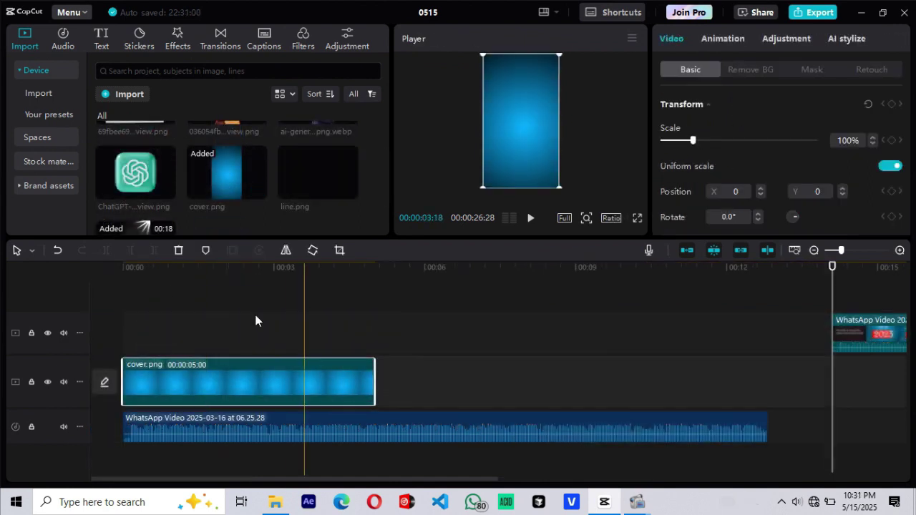
{"action": "left_click_drag", "start_coordinate": [135, 176], "coordinate": [186, 299]}
{"action": "left_click", "coordinate": [172, 296]}
{"action": "left_click_drag", "start_coordinate": [276, 336], "coordinate": [268, 336]}
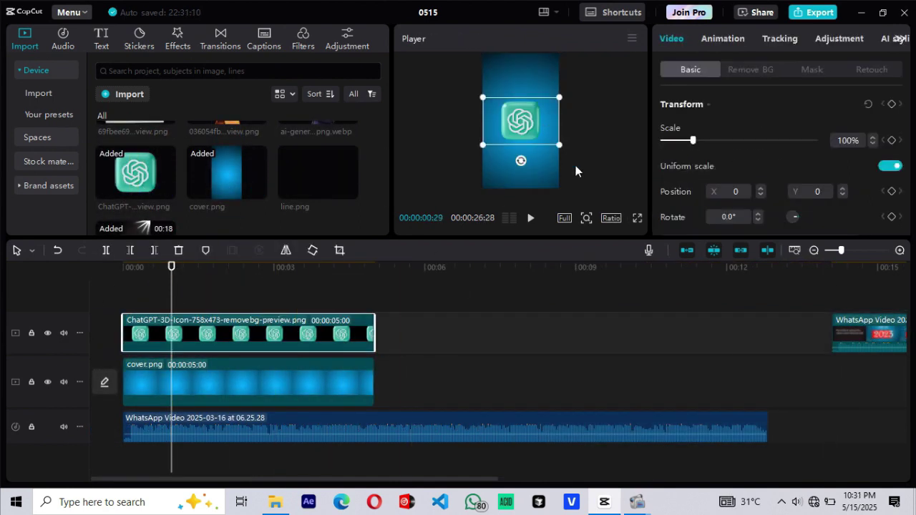
- Scale the ChatGPT icon to 60%, move it to X -436, Y 1046 and rotate it -12.1°
{"action": "left_click_drag", "start_coordinate": [560, 145], "coordinate": [544, 136]}
{"action": "left_click_drag", "start_coordinate": [521, 121], "coordinate": [500, 87]}
{"action": "left_click_drag", "start_coordinate": [499, 117], "coordinate": [506, 85]}
- Duplicate the ChatGPT icon twice on separate tracks, align the copies with the timeline start and reposition them in the frame
{"action": "right_click", "coordinate": [265, 334]}
{"action": "left_click", "coordinate": [319, 20]}
{"action": "left_click", "coordinate": [158, 297]}
{"action": "key", "text": "ctrl+v"}
{"action": "key", "text": "ctrl+v"}
{"action": "left_click_drag", "start_coordinate": [180, 331], "coordinate": [146, 330]}
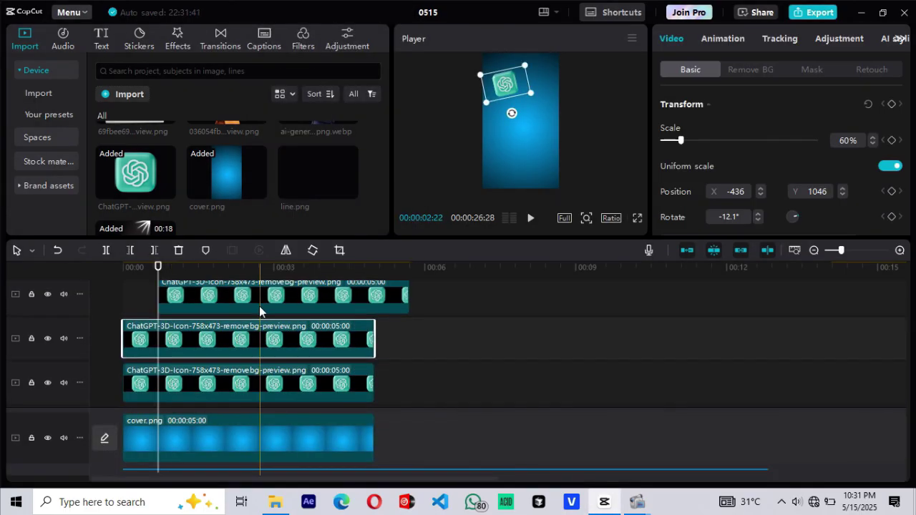
{"action": "left_click_drag", "start_coordinate": [260, 310], "coordinate": [225, 311]}
{"action": "left_click_drag", "start_coordinate": [506, 85], "coordinate": [526, 141]}
- Paste another icon copy at the timeline start and place it lower left in the frame at X -587, Y -589, rotated 13.3°
{"action": "key", "text": "ctrl+v"}
{"action": "left_click_drag", "start_coordinate": [215, 382], "coordinate": [179, 382]}
{"action": "left_click_drag", "start_coordinate": [506, 85], "coordinate": [500, 141]}
{"action": "left_click_drag", "start_coordinate": [525, 151], "coordinate": [542, 157]}
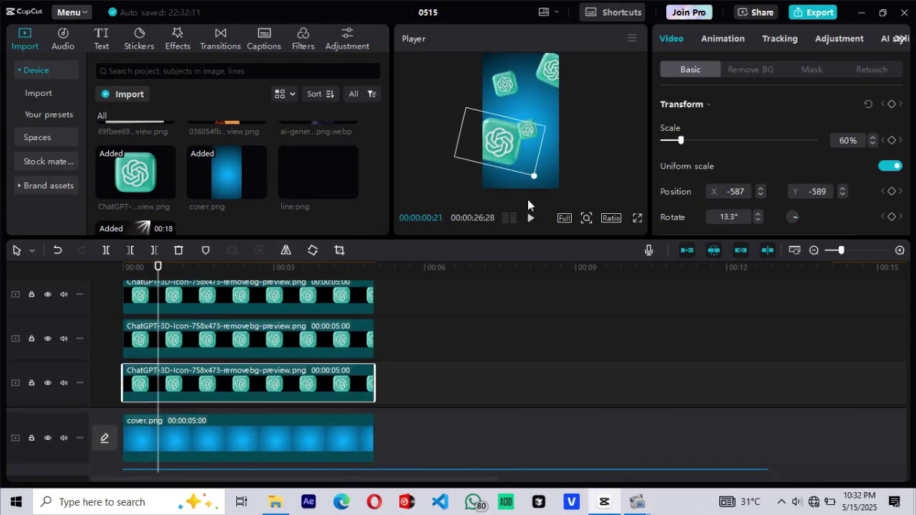
- Add a further icon copy at the timeline start and place it lower right in the frame at X 900, Y -989
{"action": "key", "text": "ctrl+v"}
{"action": "left_click_drag", "start_coordinate": [215, 364], "coordinate": [179, 363]}
{"action": "left_click_drag", "start_coordinate": [505, 92], "coordinate": [553, 188]}
{"action": "scroll", "coordinate": [229, 380], "scroll_direction": "down", "scroll_amount": 2}
{"action": "scroll", "coordinate": [357, 386], "scroll_direction": "up", "scroll_amount": 1}
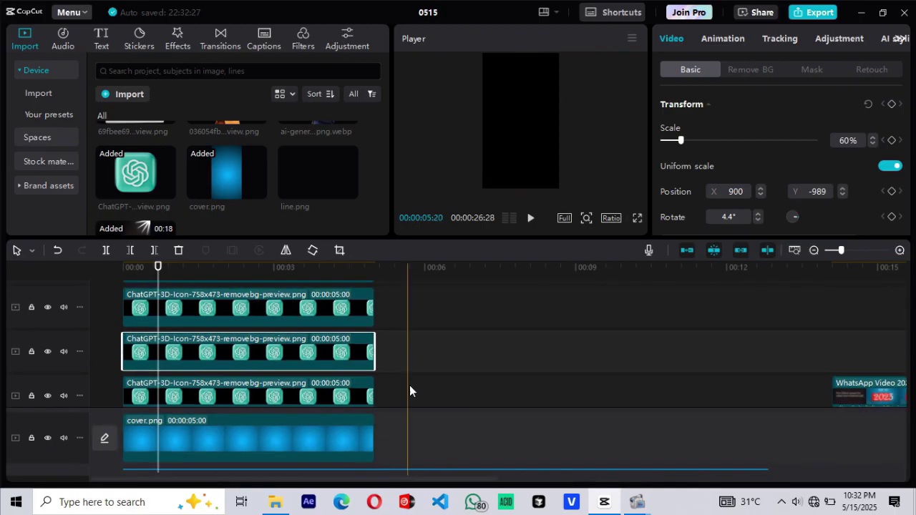
- Combine all ChatGPT icon clips into one compound clip and lower its opacity so the icons look faint
{"action": "left_click_drag", "start_coordinate": [409, 387], "coordinate": [286, 282]}
{"action": "scroll", "coordinate": [787, 163], "scroll_direction": "down", "scroll_amount": 3}
{"action": "left_click_drag", "start_coordinate": [817, 162], "coordinate": [729, 166]}
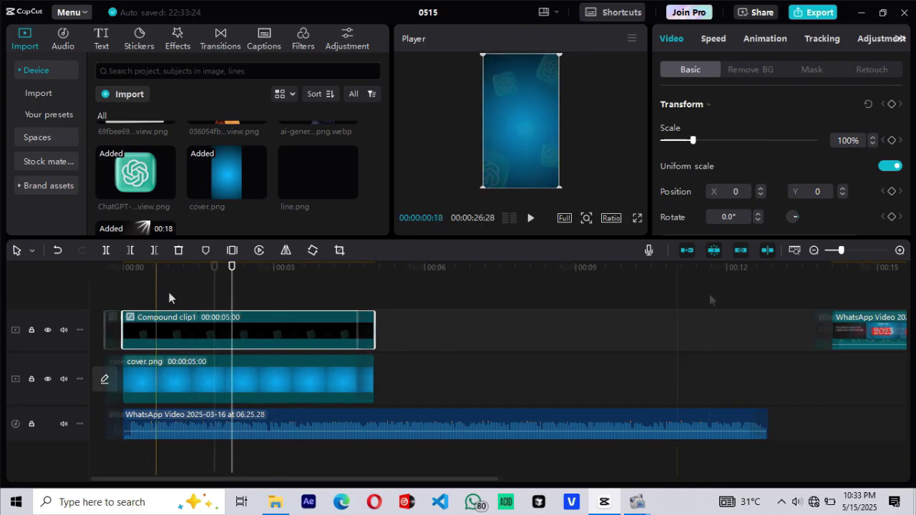
- Check the reference clip's opening, then add a default text clip above the compound clip at the timeline start
{"action": "scroll", "coordinate": [709, 294], "scroll_direction": "right", "scroll_amount": 3}
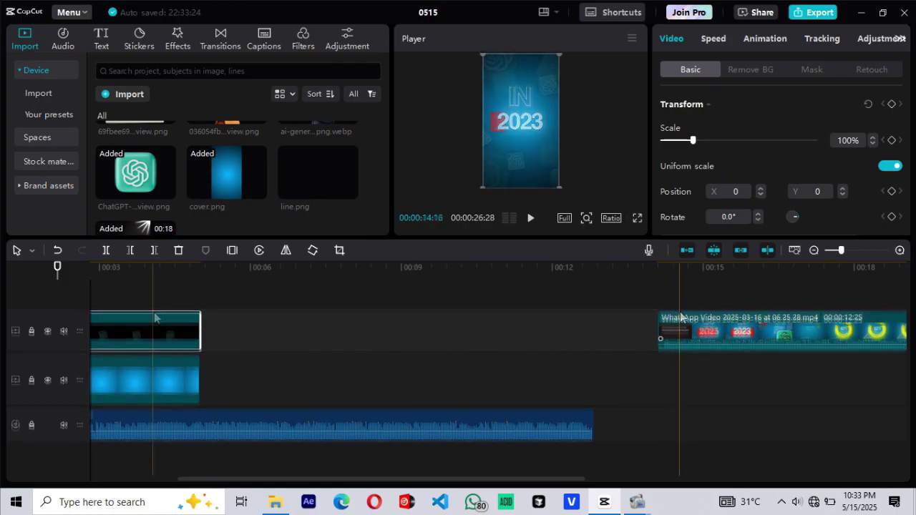
{"action": "scroll", "coordinate": [155, 318], "scroll_direction": "left", "scroll_amount": 1}
{"action": "scroll", "coordinate": [155, 318], "scroll_direction": "left", "scroll_amount": 3}
{"action": "left_click", "coordinate": [136, 297]}
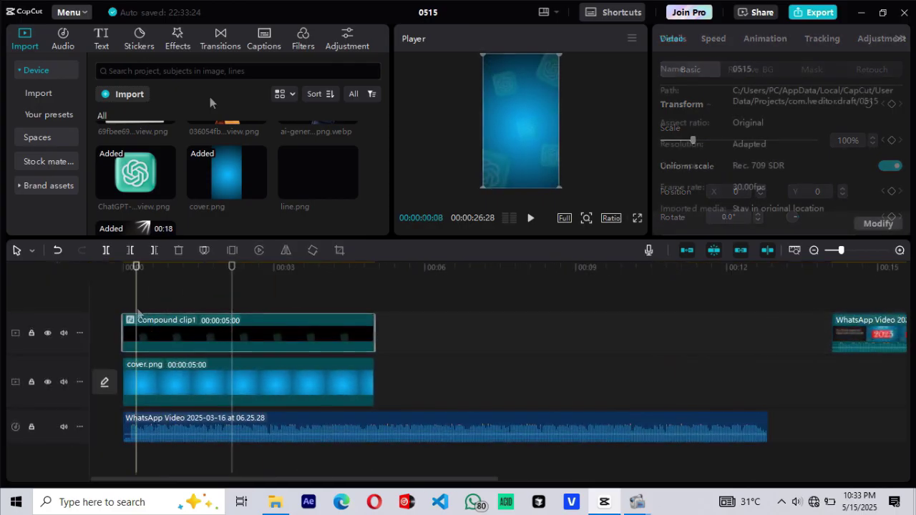
{"action": "left_click", "coordinate": [108, 34]}
{"action": "left_click_drag", "start_coordinate": [114, 82], "coordinate": [143, 304]}
{"action": "left_click_drag", "start_coordinate": [120, 267], "coordinate": [123, 272]}
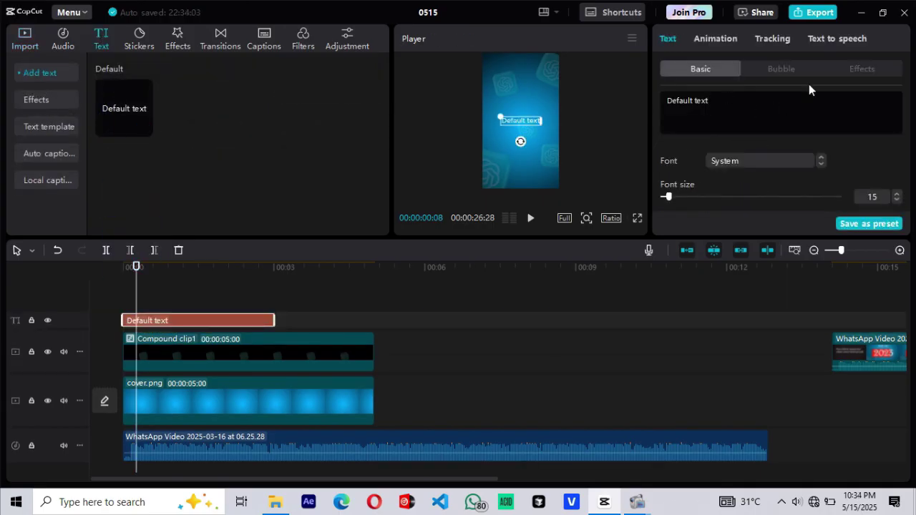
- Change the text to "IN" in the Segoe UI Black font and extend its clip to the compound clip's end
{"action": "left_click_drag", "start_coordinate": [741, 100], "coordinate": [619, 90]}
{"action": "type", "text": "IN"}
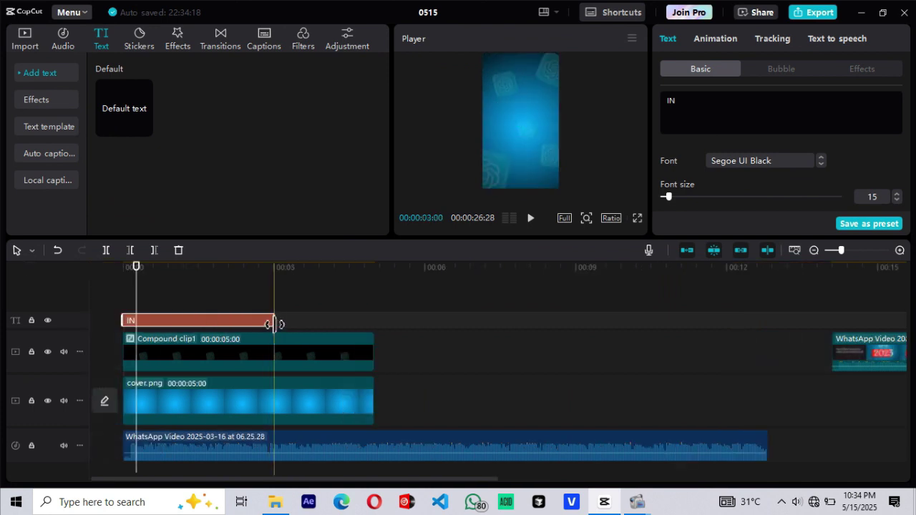
{"action": "left_click_drag", "start_coordinate": [274, 322], "coordinate": [375, 322]}
- Give the "IN" text a white stroke and reduce the stroke's thickness to below 40
{"action": "scroll", "coordinate": [692, 182], "scroll_direction": "down", "scroll_amount": 5}
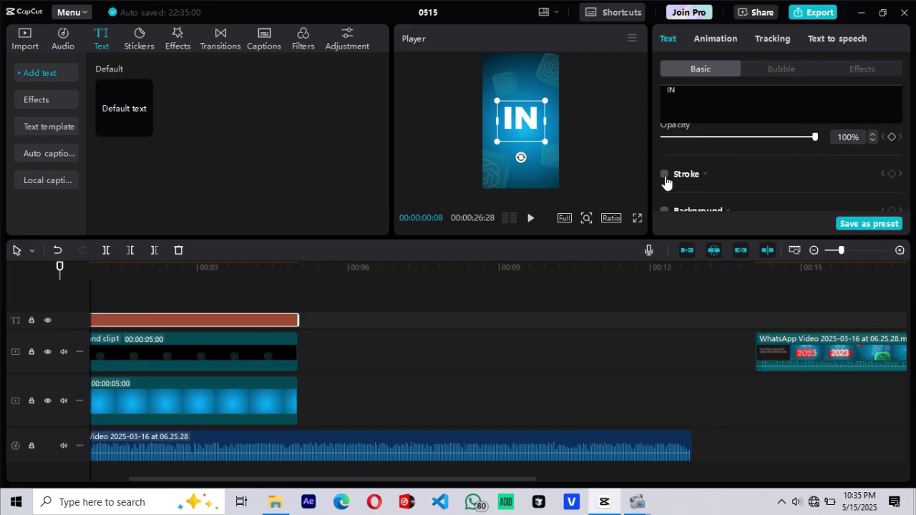
{"action": "left_click", "coordinate": [665, 176]}
{"action": "scroll", "coordinate": [806, 176], "scroll_direction": "down", "scroll_amount": 2}
{"action": "left_click", "coordinate": [757, 146]}
{"action": "left_click", "coordinate": [697, 313]}
{"action": "left_click", "coordinate": [784, 156]}
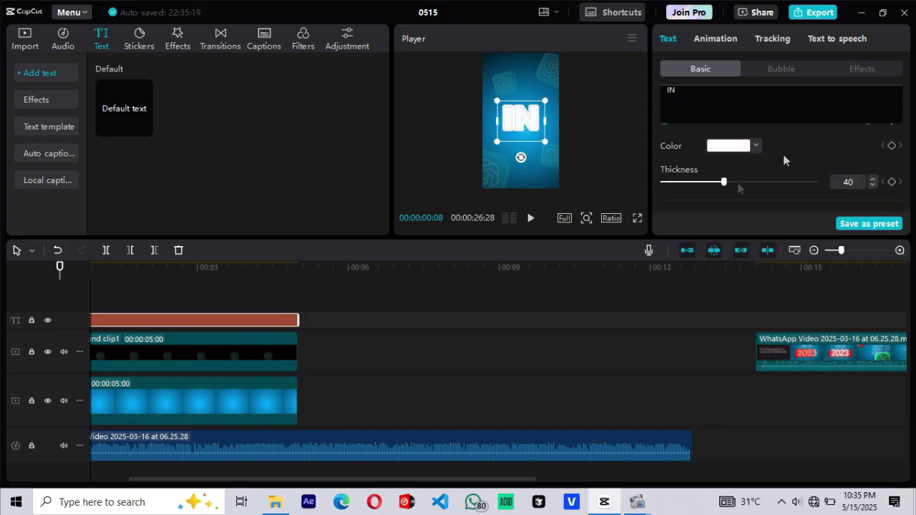
{"action": "scroll", "coordinate": [783, 154], "scroll_direction": "down", "scroll_amount": 2}
{"action": "left_click_drag", "start_coordinate": [722, 143], "coordinate": [687, 143]}
- Set the fill color of the "IN" text to bright green
{"action": "scroll", "coordinate": [751, 141], "scroll_direction": "up", "scroll_amount": 5}
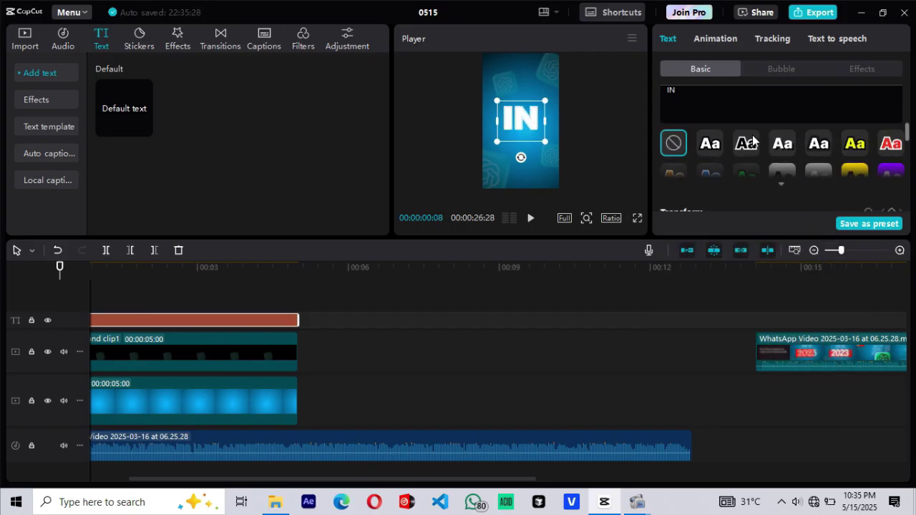
{"action": "scroll", "coordinate": [753, 141], "scroll_direction": "down", "scroll_amount": 2}
{"action": "left_click", "coordinate": [756, 165]}
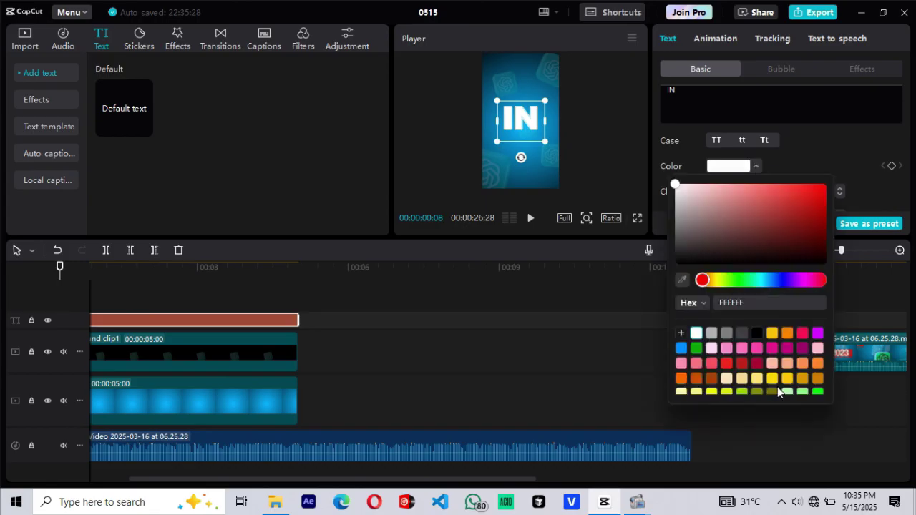
{"action": "scroll", "coordinate": [778, 391], "scroll_direction": "down", "scroll_amount": 2}
{"action": "left_click", "coordinate": [711, 370]}
{"action": "left_click", "coordinate": [682, 371]}
- Convert the green "IN" text clip into its own compound clip
{"action": "left_click", "coordinate": [213, 312]}
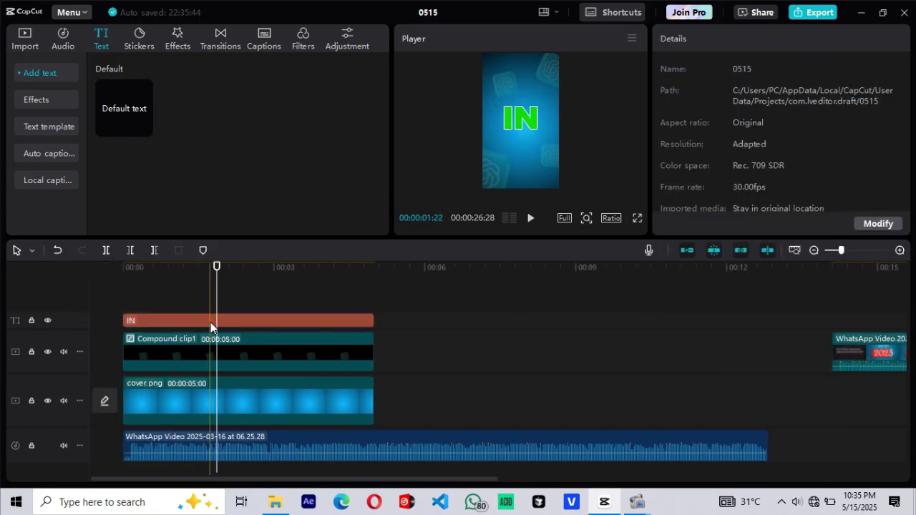
{"action": "left_click", "coordinate": [211, 322]}
{"action": "right_click", "coordinate": [211, 322]}
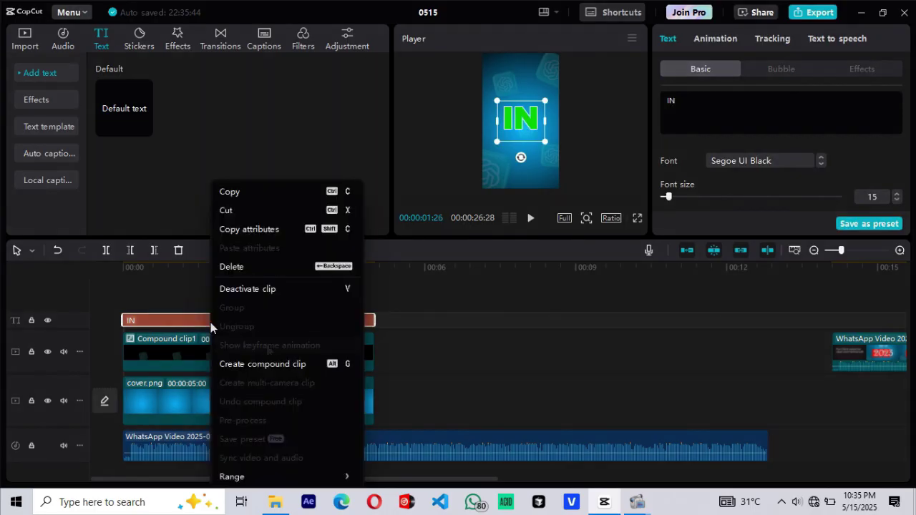
{"action": "left_click", "coordinate": [271, 364]}
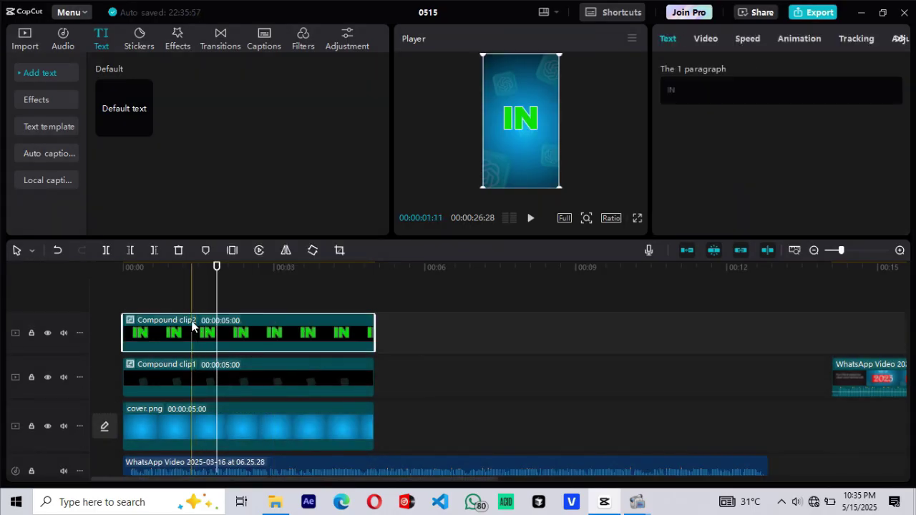
- Apply Chroma key to the "IN" compound clip, pick the green fill as key color and set the intensity to 67
{"action": "left_click", "coordinate": [705, 38]}
{"action": "left_click", "coordinate": [755, 71]}
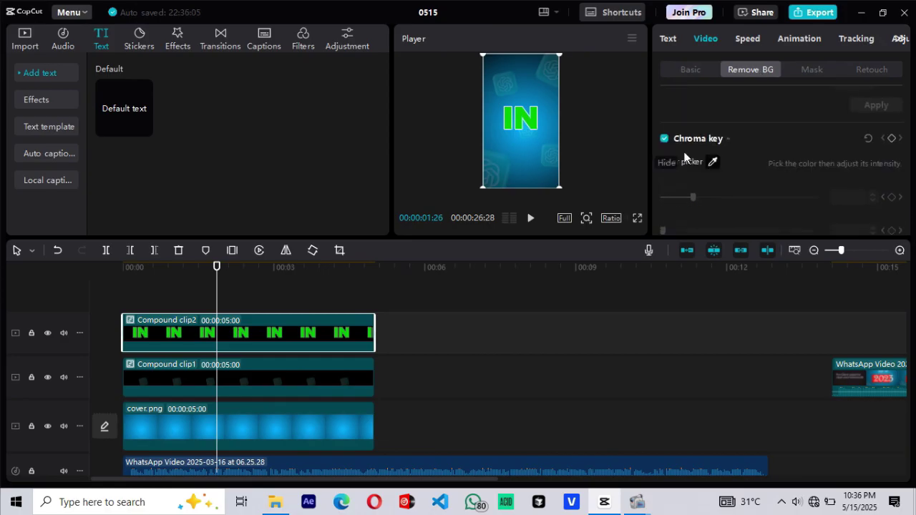
{"action": "left_click", "coordinate": [714, 162]}
{"action": "left_click", "coordinate": [539, 121]}
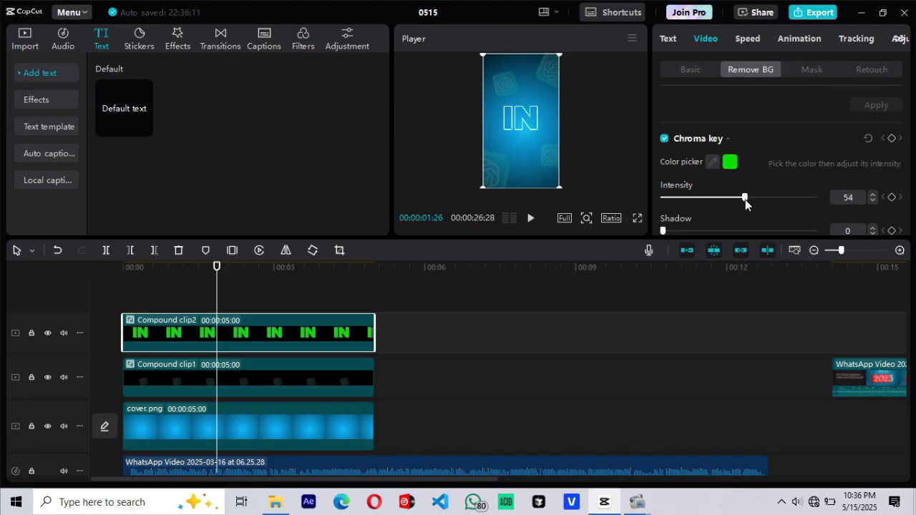
{"action": "left_click_drag", "start_coordinate": [745, 198], "coordinate": [764, 198]}
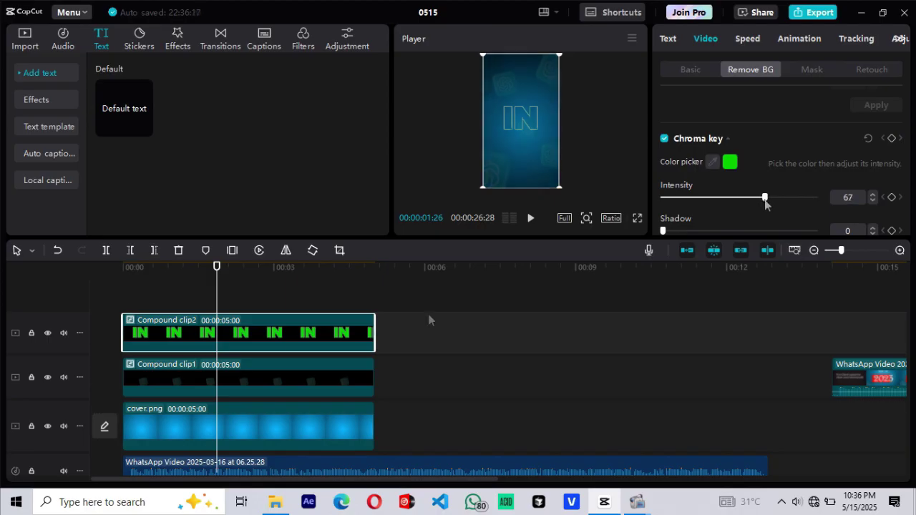
- Add a default text clip on a new track above the "IN" compound clip, spanning the same five seconds from the timeline start
{"action": "left_click", "coordinate": [257, 301]}
{"action": "left_click_drag", "start_coordinate": [124, 108], "coordinate": [150, 320]}
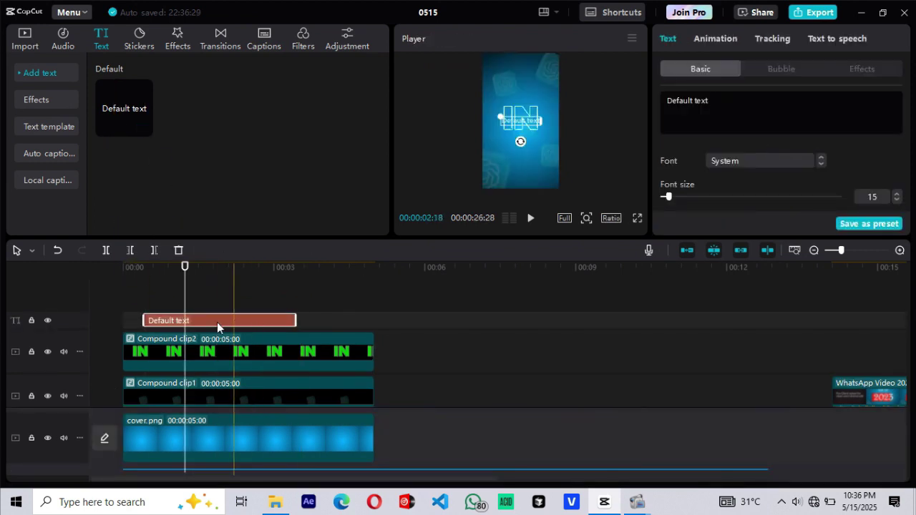
{"action": "left_click_drag", "start_coordinate": [219, 322], "coordinate": [197, 323]}
{"action": "left_click_drag", "start_coordinate": [277, 322], "coordinate": [371, 324]}
- Change the new clip's text to "2023" and set its font to Segoe UI Bold
{"action": "left_click", "coordinate": [751, 132]}
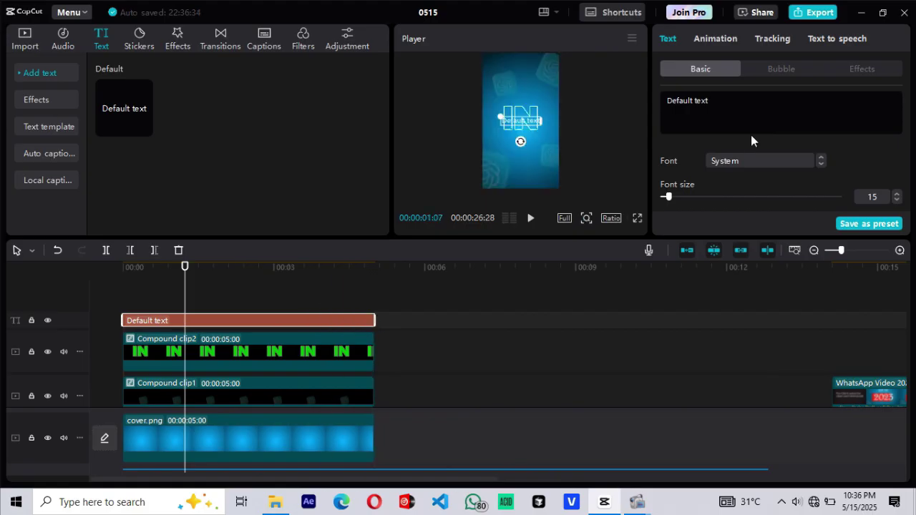
{"action": "type", "text": "2023"}
{"action": "left_click", "coordinate": [773, 159]}
{"action": "left_click", "coordinate": [773, 163]}
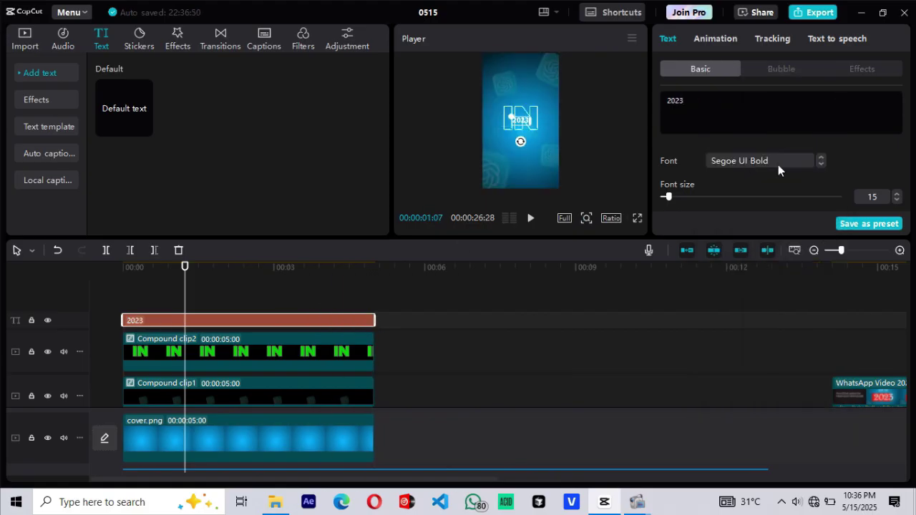
- Enlarge the "2023" text and place it centered directly beneath "IN", checking it against the reference video
{"action": "left_click", "coordinate": [538, 139]}
{"action": "left_click_drag", "start_coordinate": [538, 127], "coordinate": [521, 126]}
{"action": "left_click_drag", "start_coordinate": [511, 122], "coordinate": [530, 137]}
{"action": "left_click", "coordinate": [266, 320]}
{"action": "scroll", "coordinate": [871, 345], "scroll_direction": "right", "scroll_amount": 1}
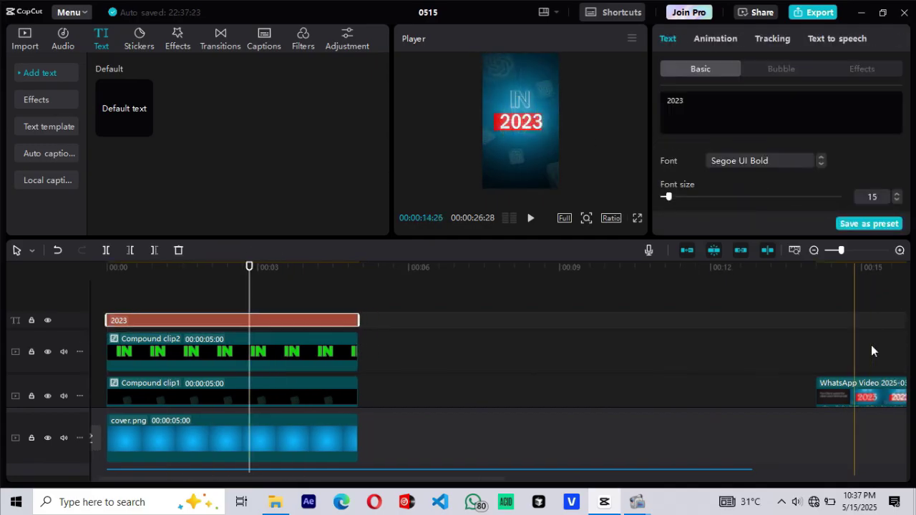
{"action": "scroll", "coordinate": [871, 351], "scroll_direction": "right", "scroll_amount": 1}
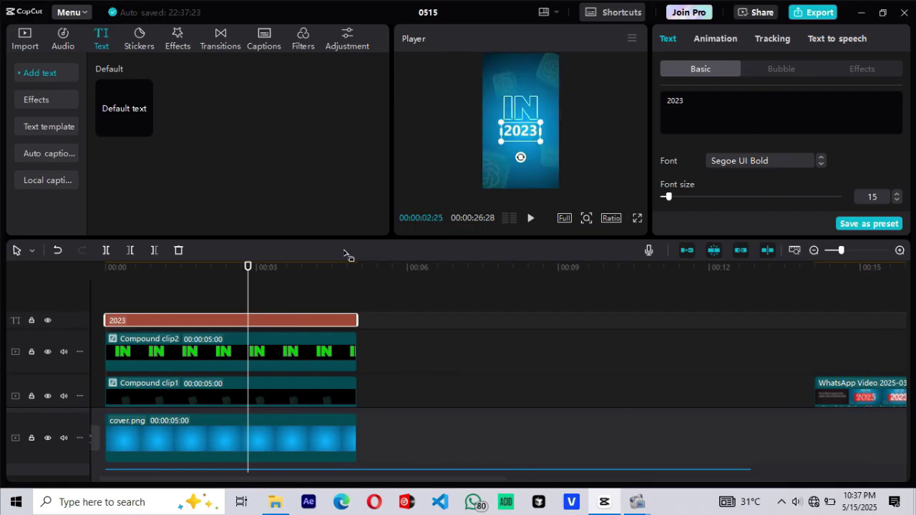
- Duplicate the "2023" text clip onto a track above, aligned to the timeline start, and blank out the copy's text
{"action": "left_click", "coordinate": [176, 300]}
{"action": "left_click", "coordinate": [195, 320]}
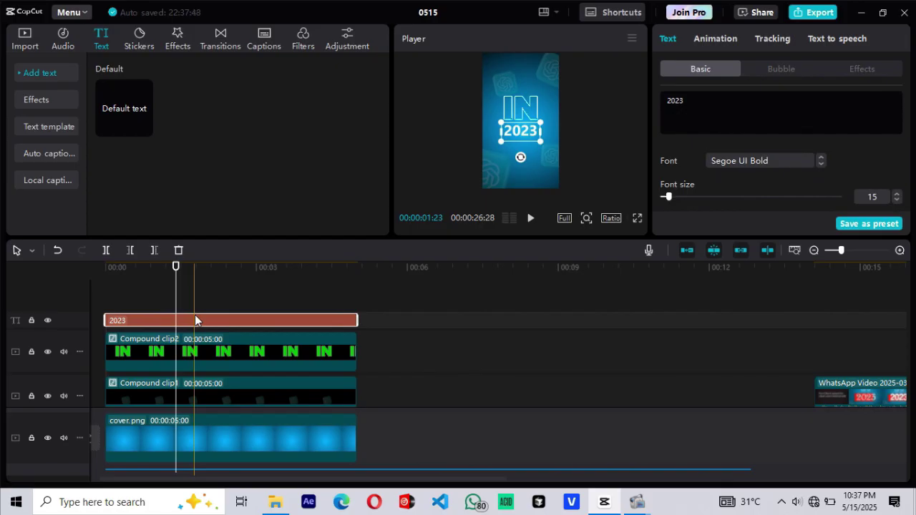
{"action": "key", "text": "ctrl+c"}
{"action": "key", "text": "ctrl+v"}
{"action": "left_click_drag", "start_coordinate": [335, 320], "coordinate": [233, 325]}
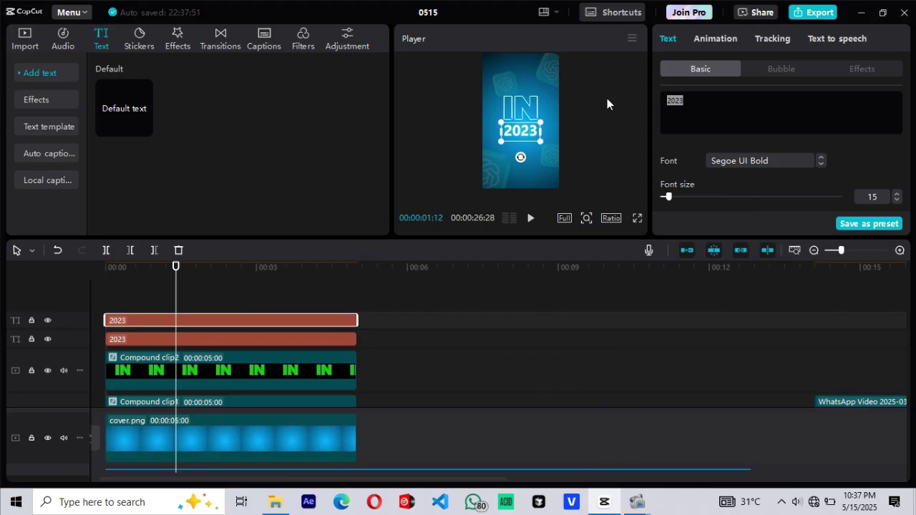
{"action": "key", "text": "BackSpace"}
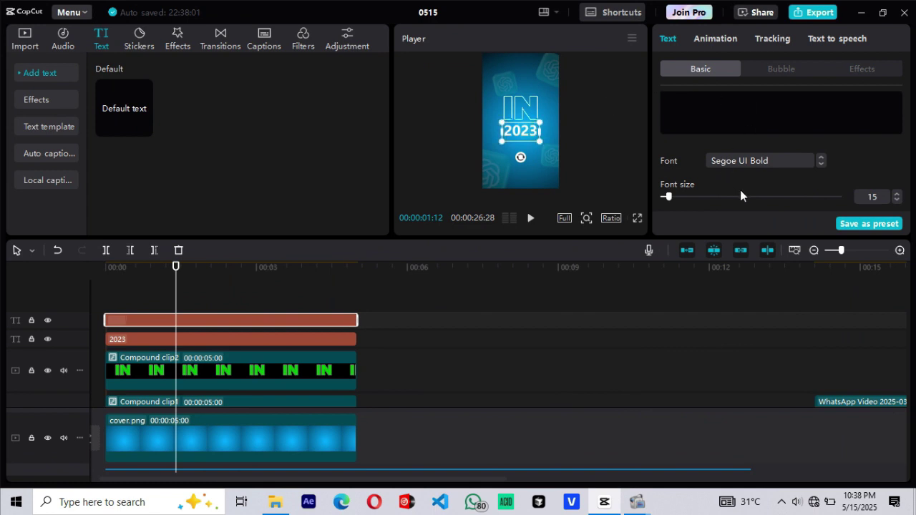
- Enable the background of the blank text clip and color it red
{"action": "scroll", "coordinate": [740, 190], "scroll_direction": "down", "scroll_amount": 10}
{"action": "scroll", "coordinate": [740, 189], "scroll_direction": "down", "scroll_amount": 2}
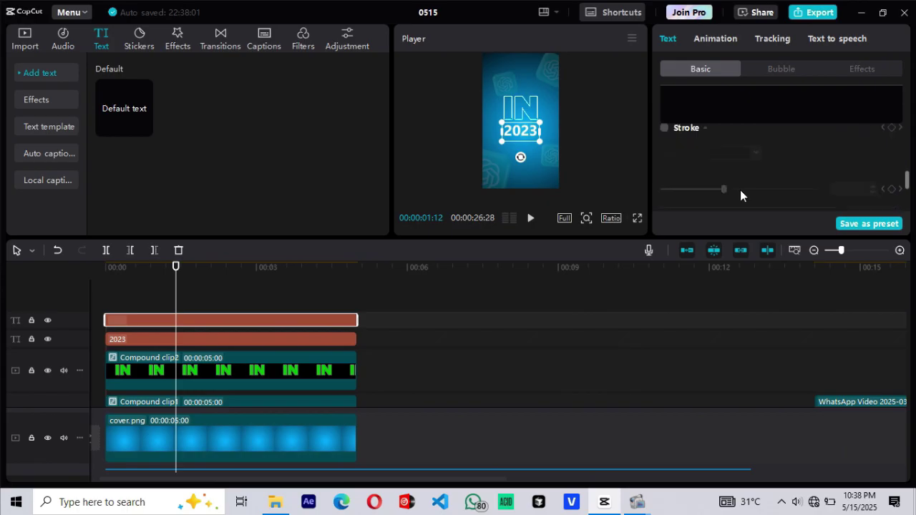
{"action": "left_click", "coordinate": [665, 172]}
{"action": "scroll", "coordinate": [684, 188], "scroll_direction": "down", "scroll_amount": 1}
{"action": "scroll", "coordinate": [685, 188], "scroll_direction": "down", "scroll_amount": 1}
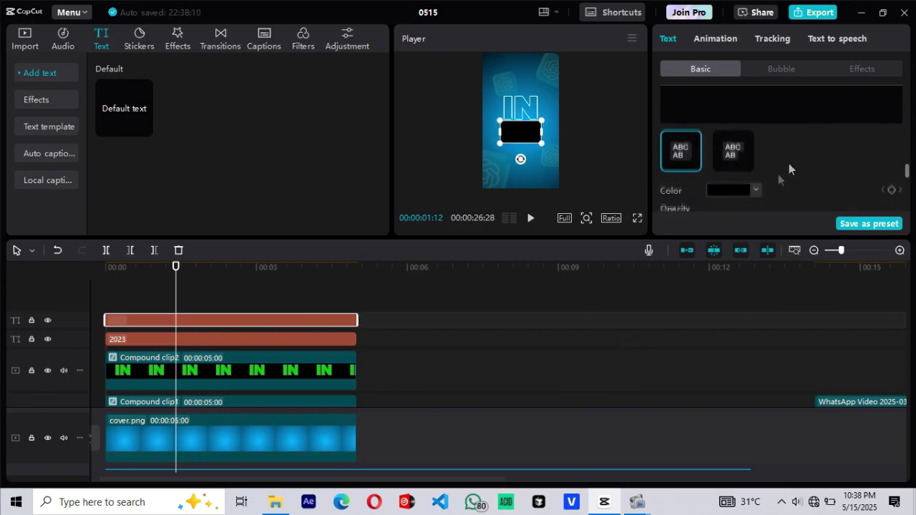
{"action": "left_click", "coordinate": [756, 189]}
{"action": "left_click_drag", "start_coordinate": [779, 232], "coordinate": [839, 162]}
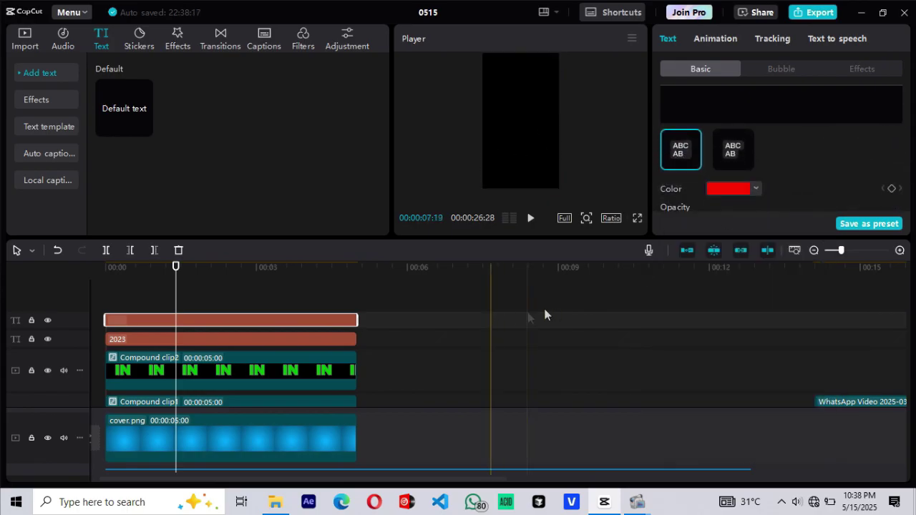
{"action": "left_click", "coordinate": [205, 305]}
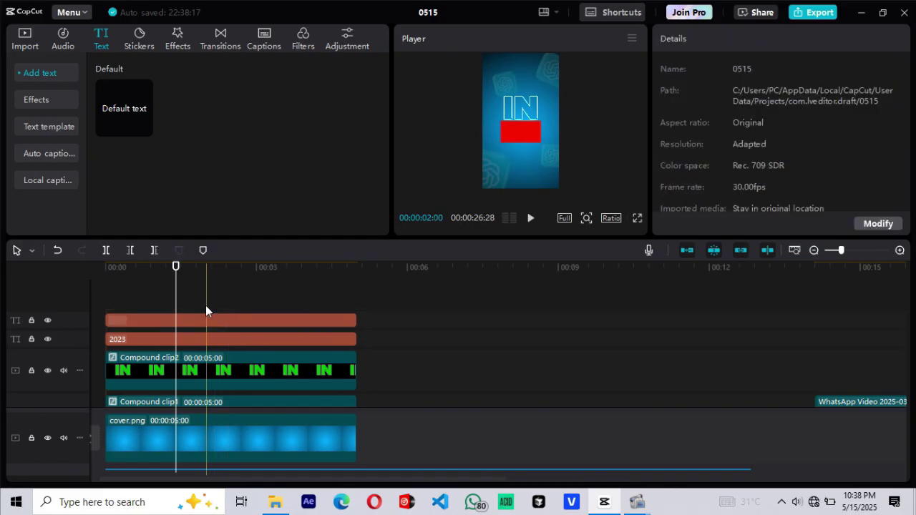
- Move the "2023" text clip to the track above the red background clip
{"action": "left_click", "coordinate": [169, 341]}
{"action": "left_click_drag", "start_coordinate": [169, 336], "coordinate": [169, 317]}
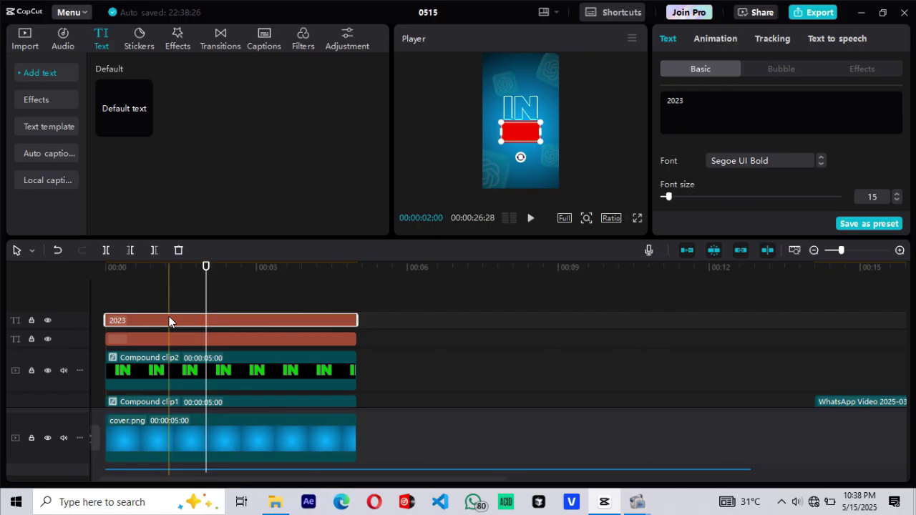
{"action": "left_click", "coordinate": [170, 296]}
{"action": "left_click", "coordinate": [196, 298]}
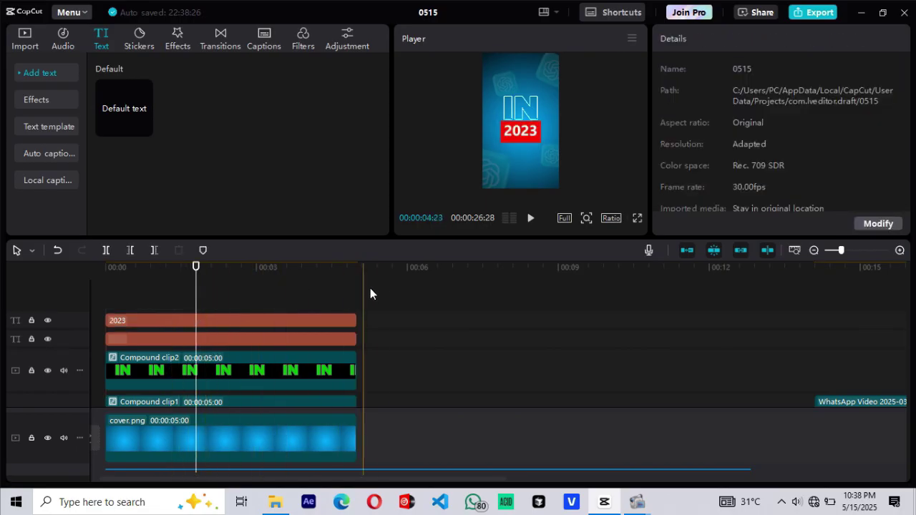
- Turn off uniform scaling for the red background clip and reduce its scale height to about 143%
{"action": "left_click", "coordinate": [345, 338]}
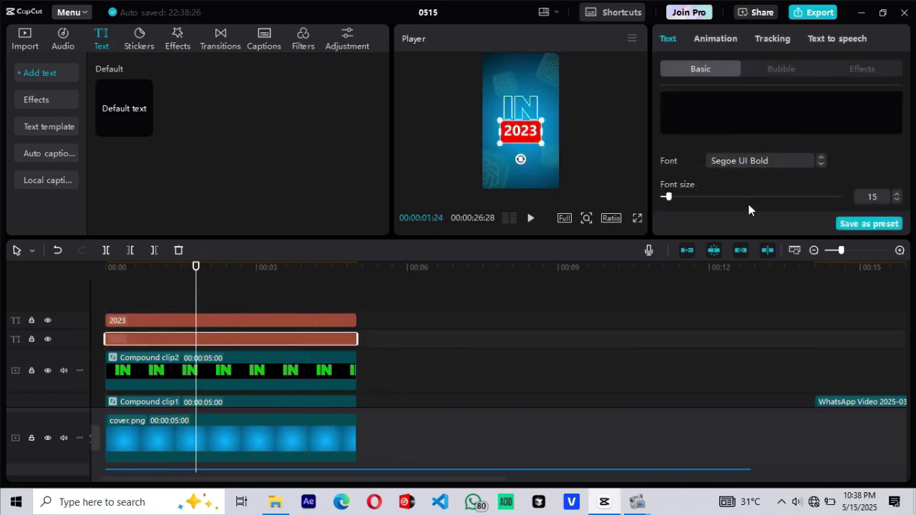
{"action": "scroll", "coordinate": [869, 181], "scroll_direction": "down", "scroll_amount": 5}
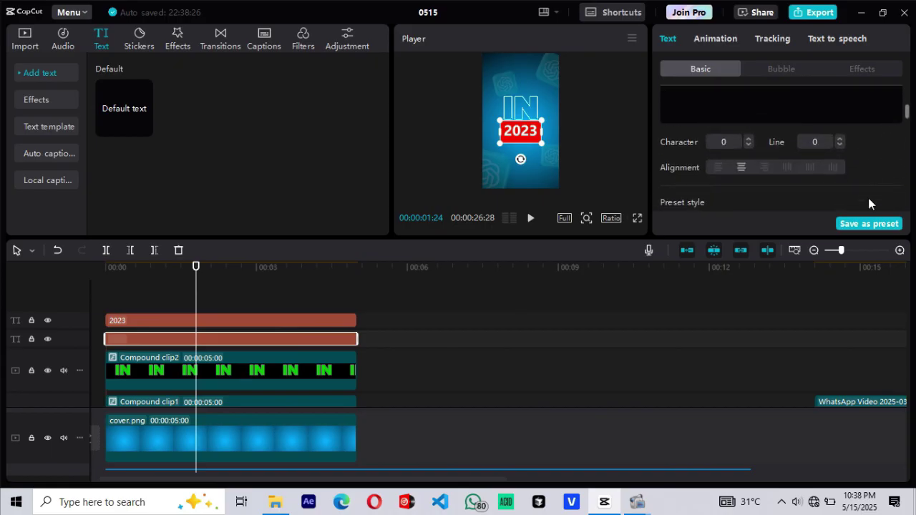
{"action": "scroll", "coordinate": [868, 198], "scroll_direction": "down", "scroll_amount": 3}
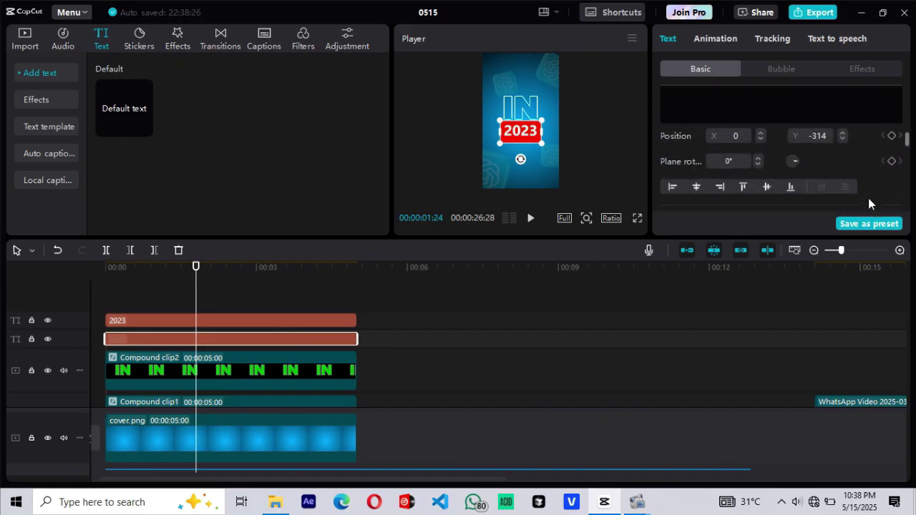
{"action": "scroll", "coordinate": [873, 193], "scroll_direction": "up", "scroll_amount": 2}
{"action": "left_click", "coordinate": [890, 180]}
{"action": "left_click_drag", "start_coordinate": [725, 194], "coordinate": [710, 198]}
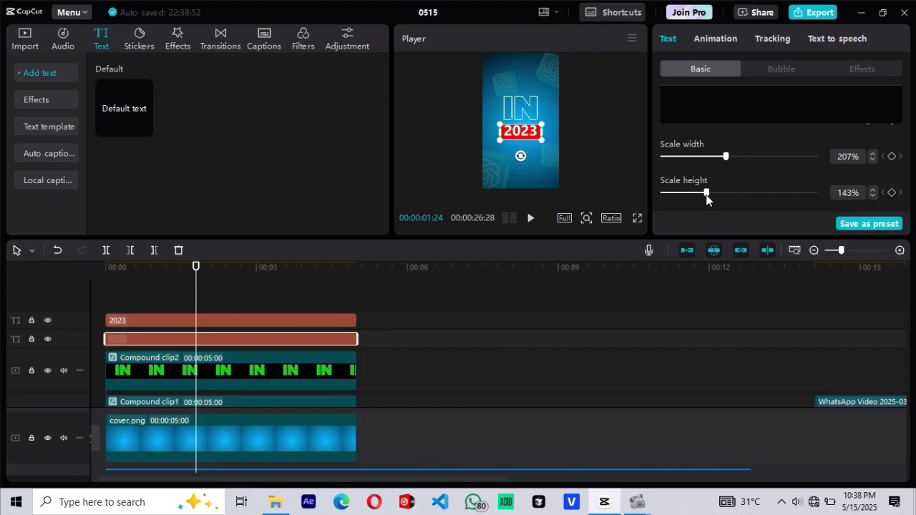
- Play the sequence from the start, add a timeline marker at 00:00:01:04 and open it for editing
{"action": "left_click", "coordinate": [110, 302]}
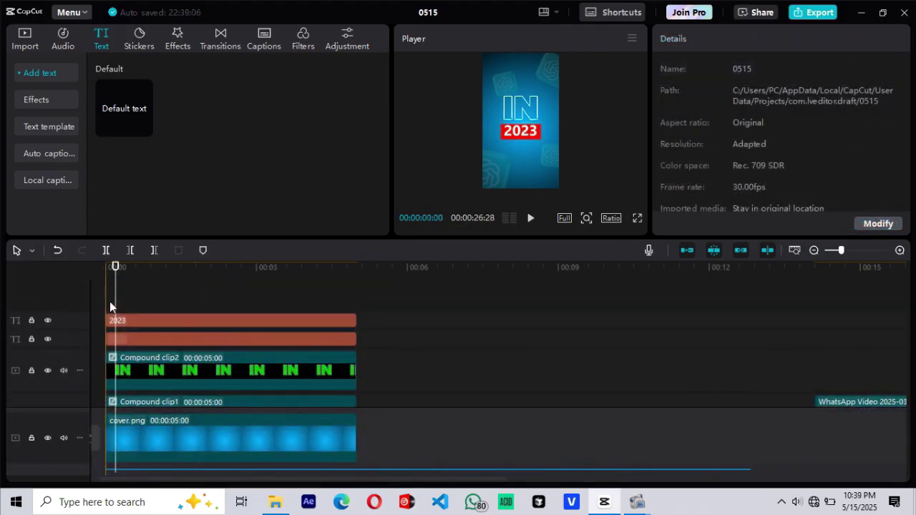
{"action": "key", "text": "space"}
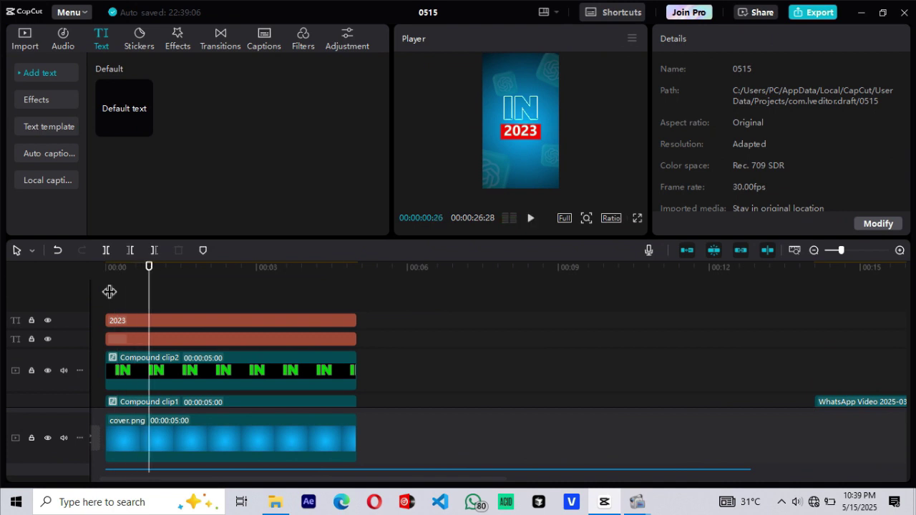
{"action": "key", "text": "space"}
{"action": "scroll", "coordinate": [169, 337], "scroll_direction": "down", "scroll_amount": 2}
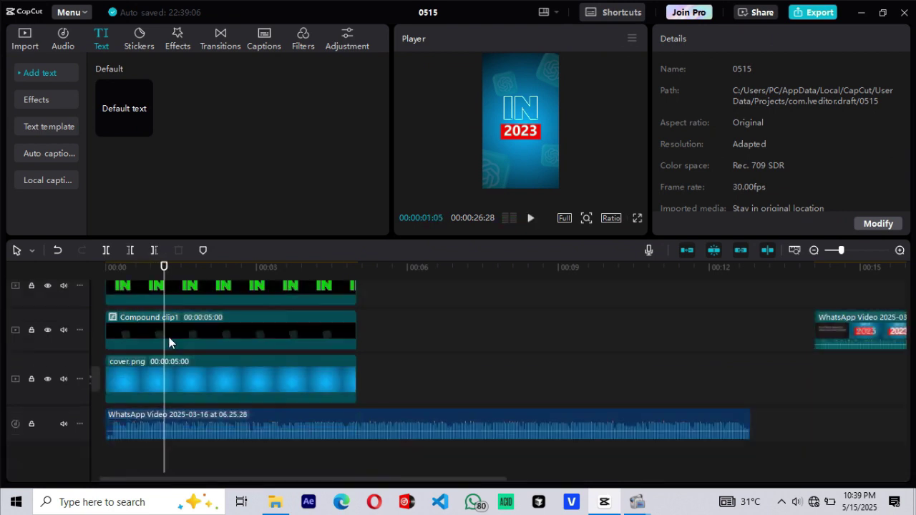
{"action": "scroll", "coordinate": [169, 297], "scroll_direction": "up", "scroll_amount": 2}
{"action": "double_click", "coordinate": [162, 275]}
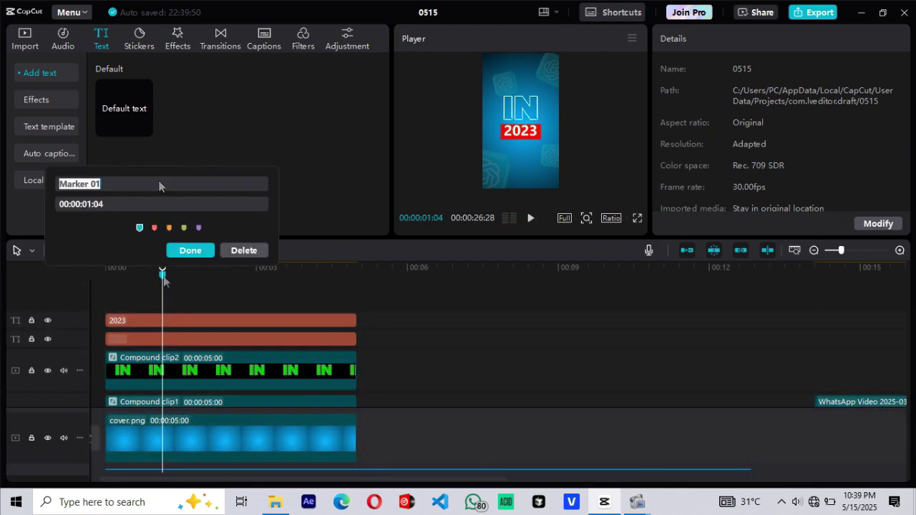